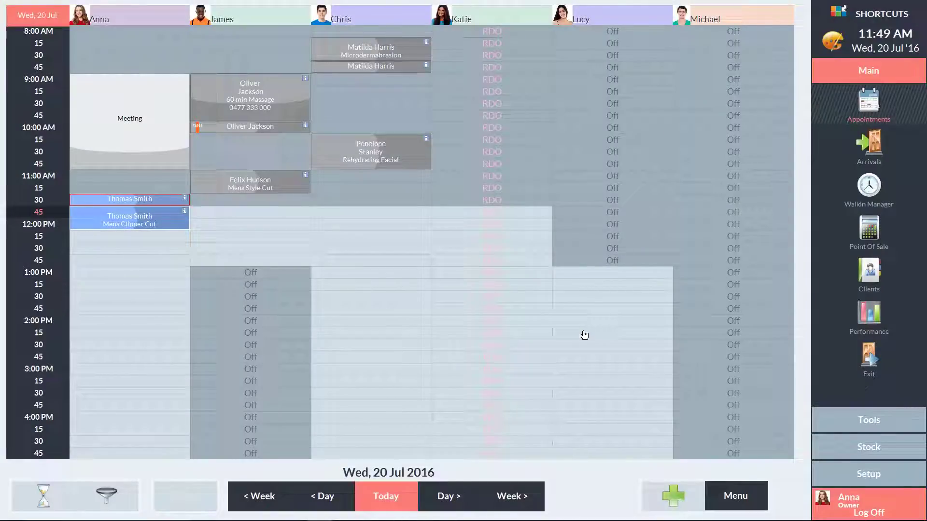
Review the Point of Sale configuration settings and acknowledge the restart notice.
left_click(869, 474)
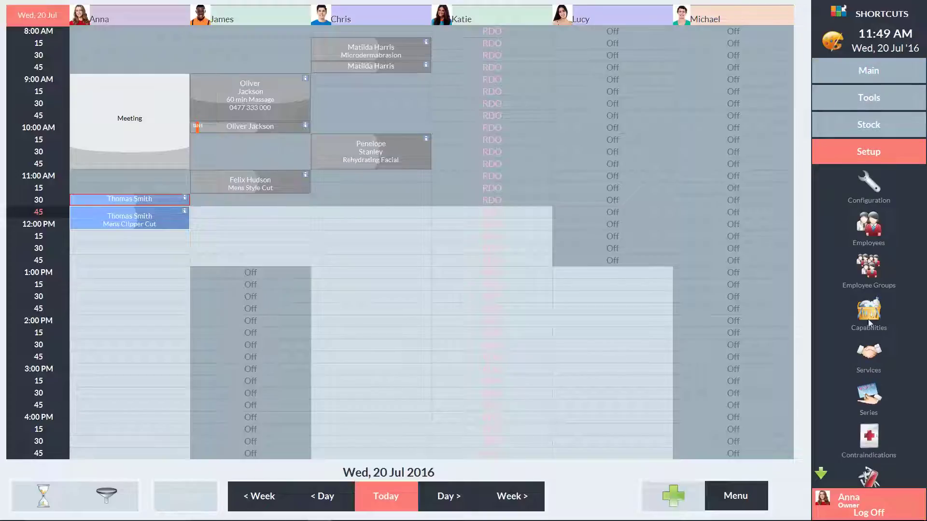
left_click(868, 182)
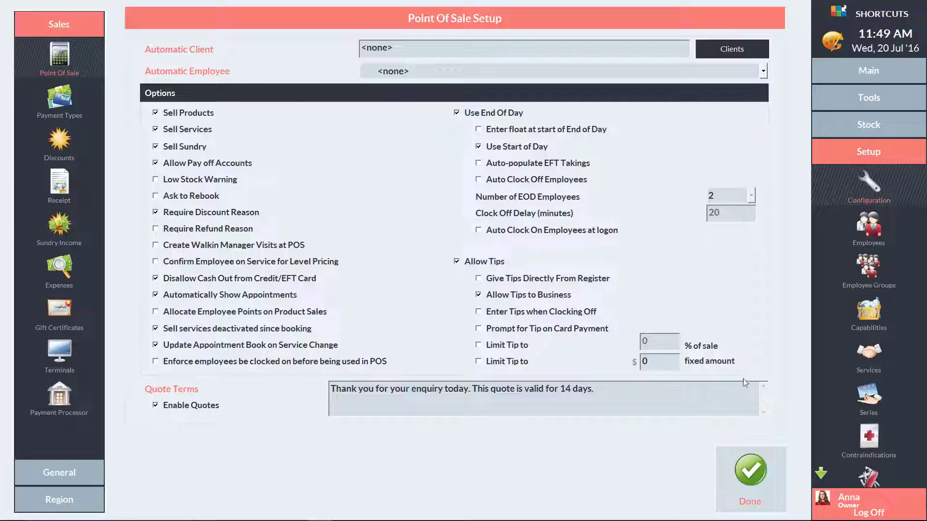
left_click(750, 475)
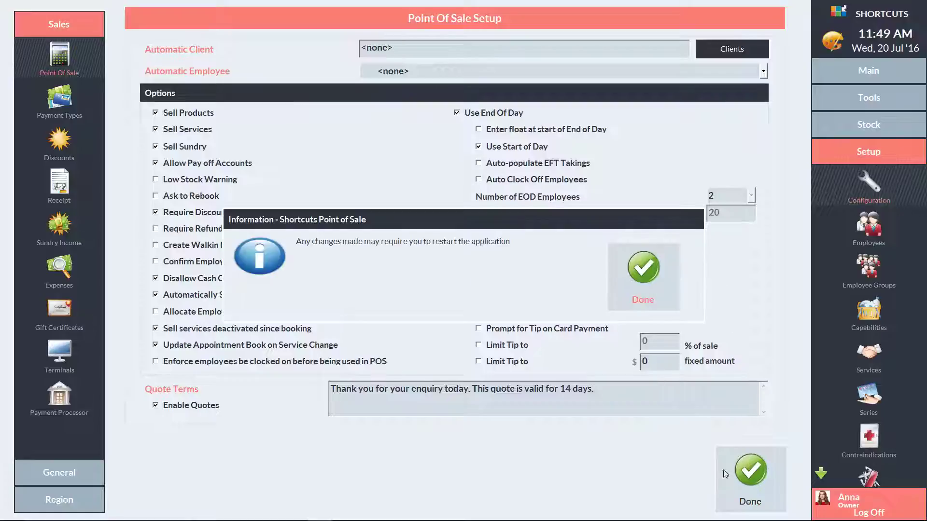
left_click(645, 272)
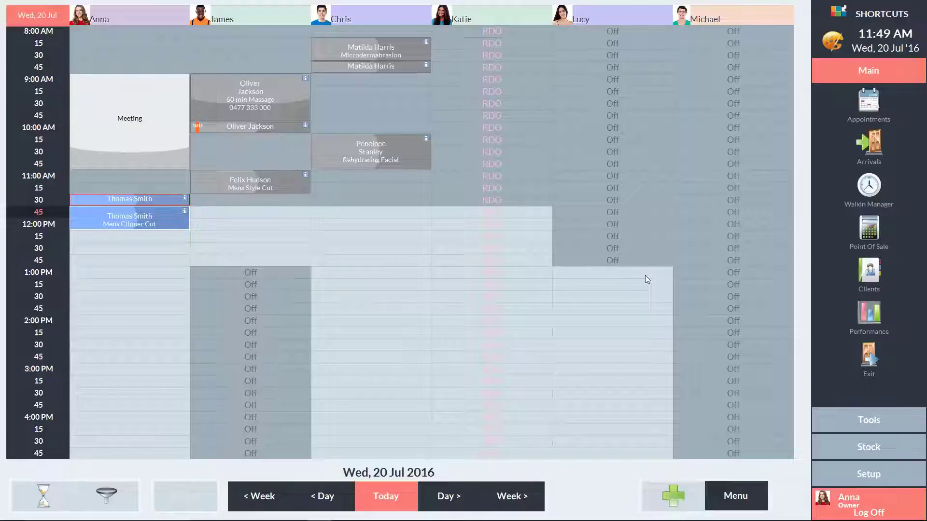
left_click(869, 234)
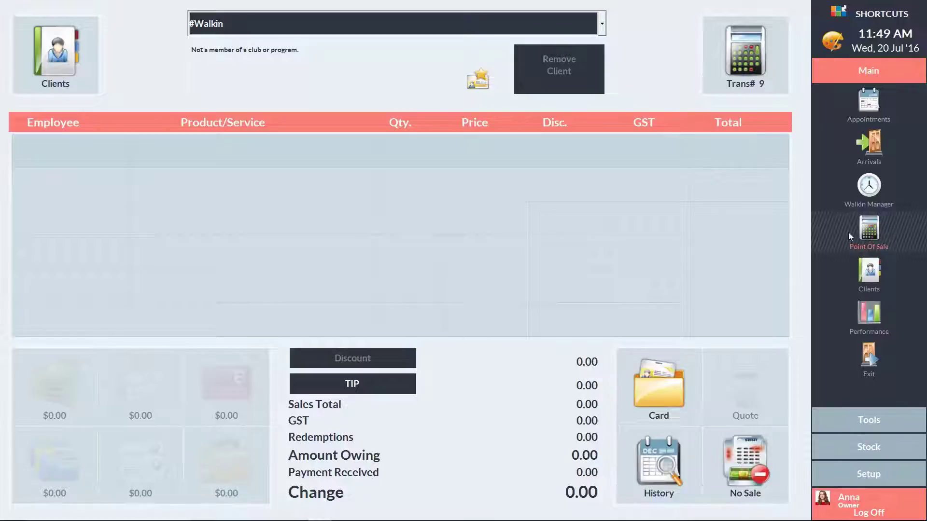
left_click(441, 23)
left_click(382, 118)
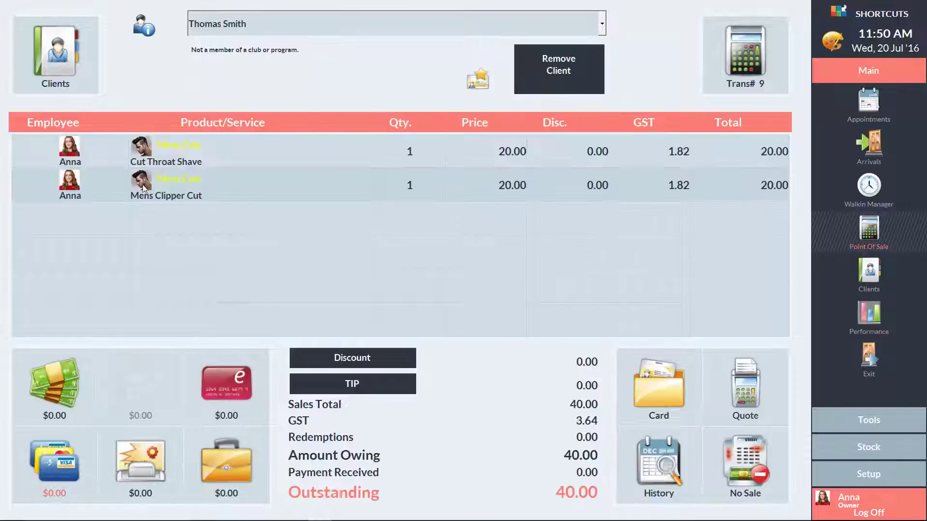
left_click(54, 384)
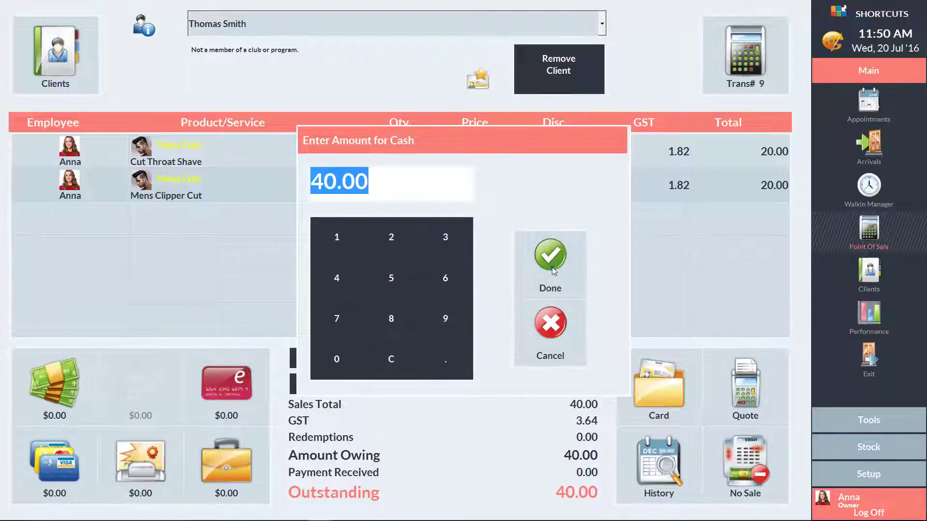
left_click(550, 268)
left_click(744, 384)
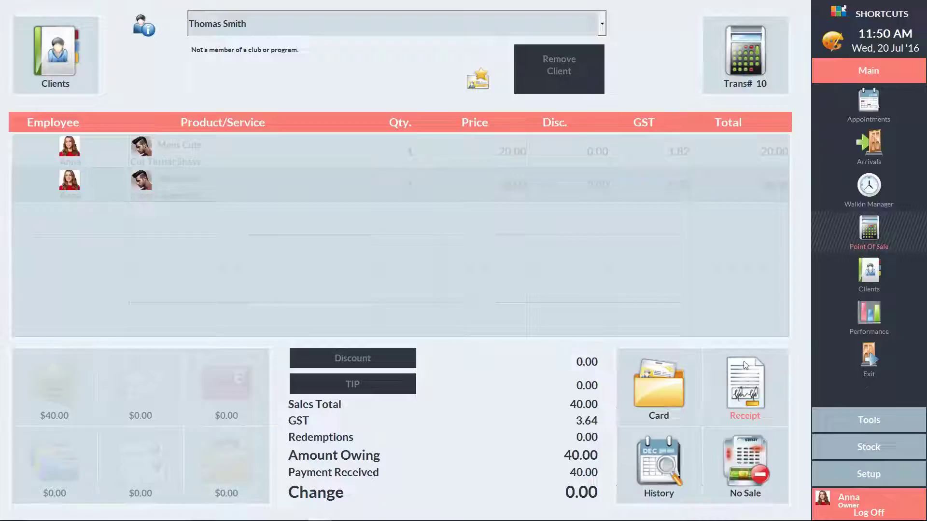
left_click(749, 61)
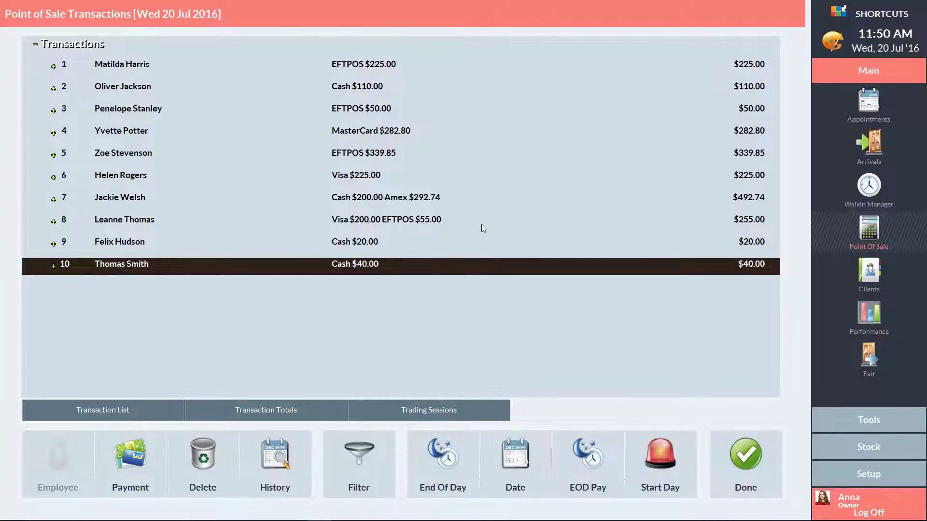
Start the End of Day Wizard limited to this register, AUSNB067.
left_click(443, 462)
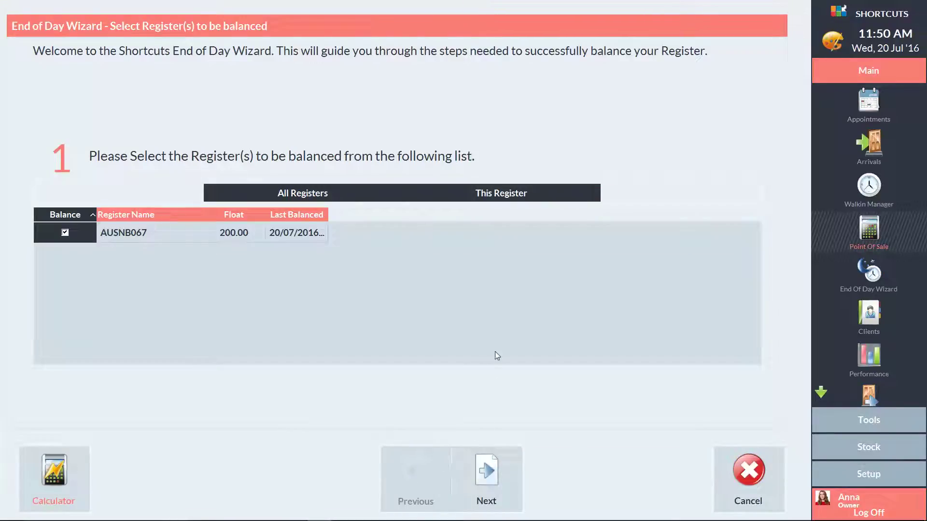
left_click(505, 197)
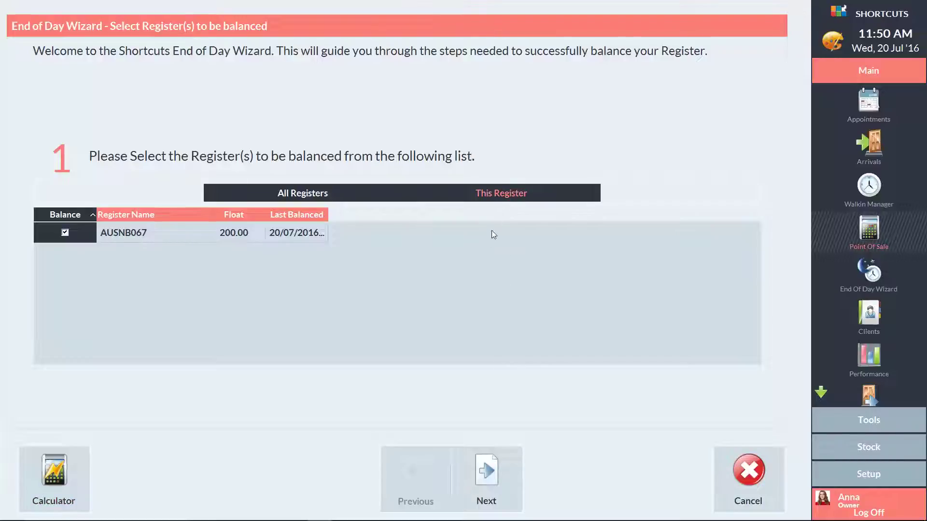
Enter the counted Cash, Amex, Visa, MasterCard and EFTPOS takings and proceed to the balance results.
left_click(484, 470)
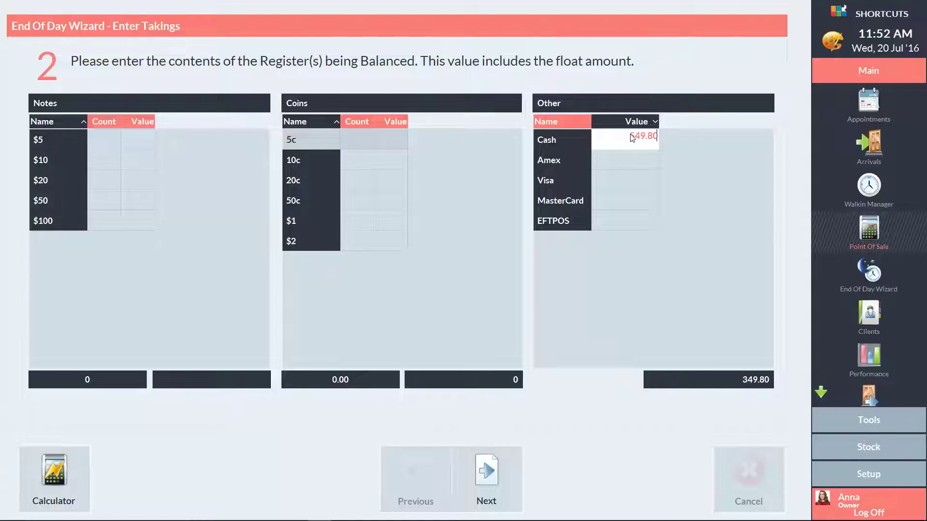
left_click(643, 160)
type("292.74")
left_click(633, 180)
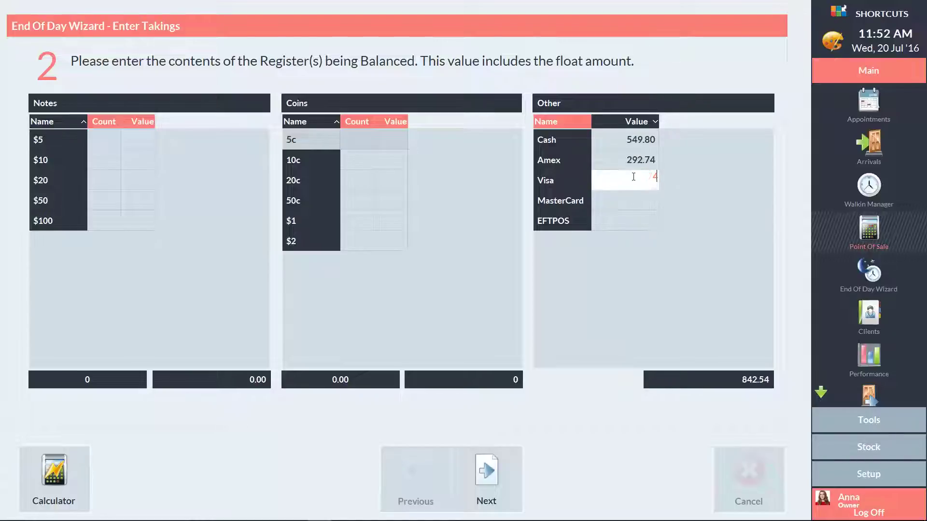
type("445")
left_click(641, 206)
type("282.80")
left_click(648, 221)
type("669.85")
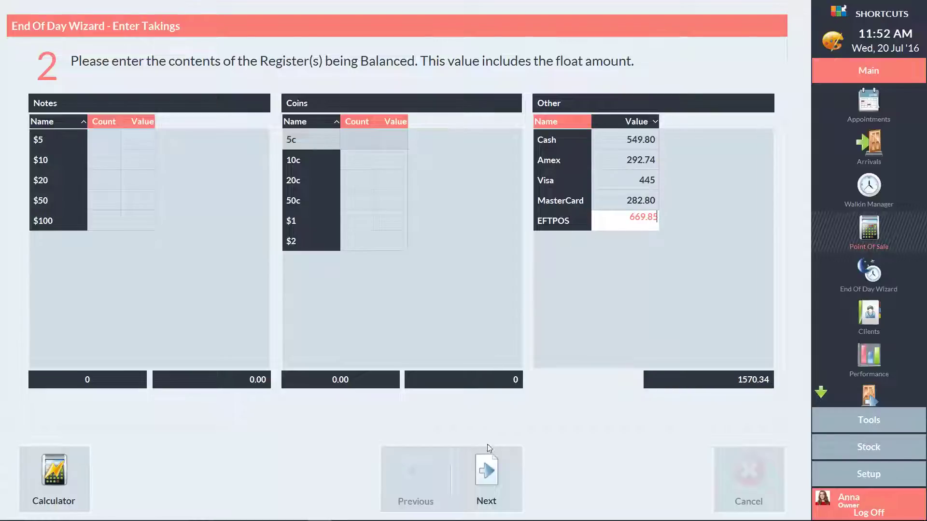
left_click(487, 469)
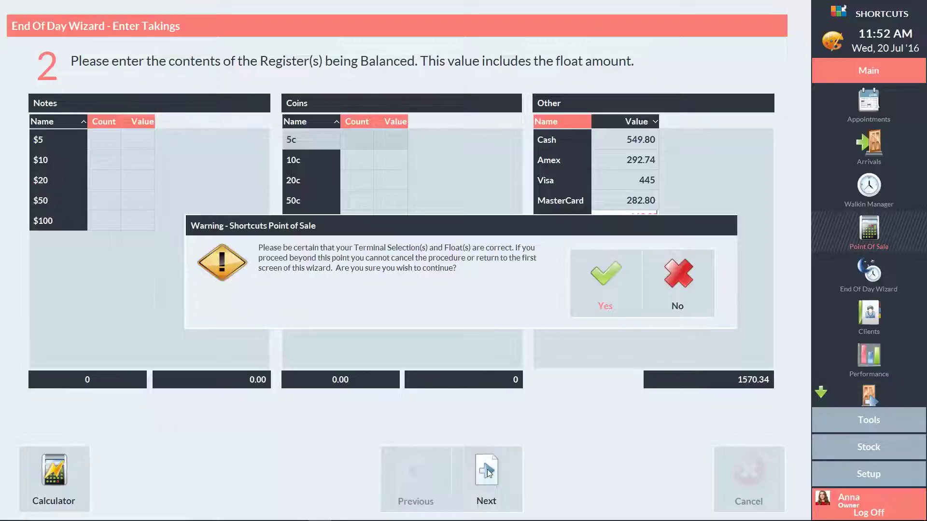
left_click(605, 284)
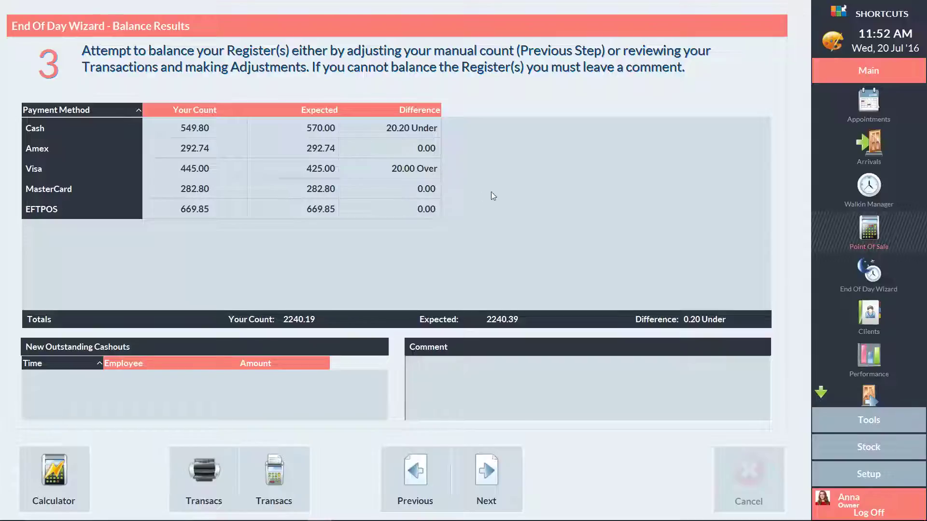
Change transaction 9's payment from $20.00 cash to $20.00 Visa.
left_click(871, 234)
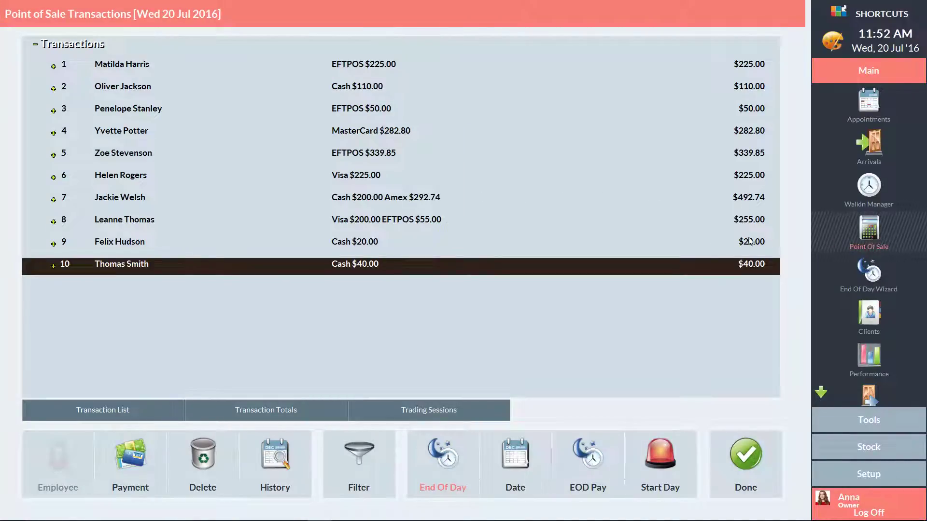
left_click(380, 243)
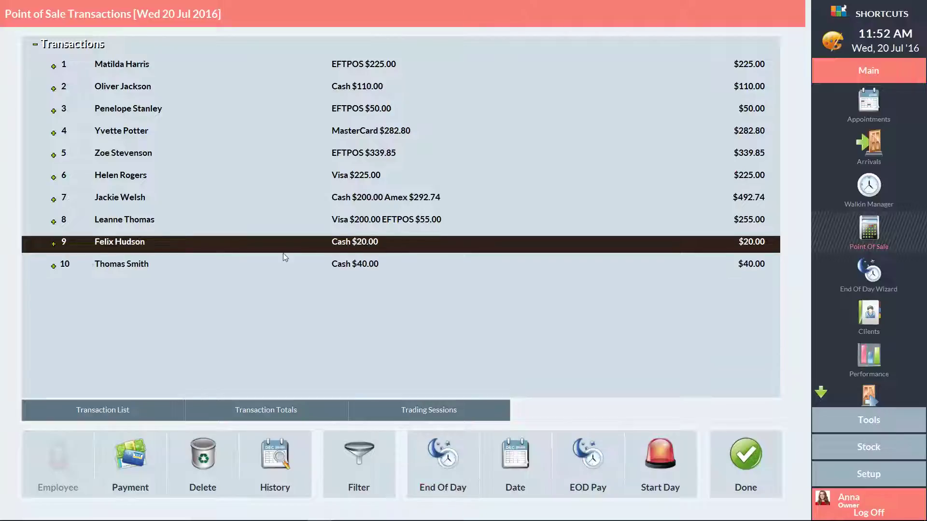
left_click(135, 464)
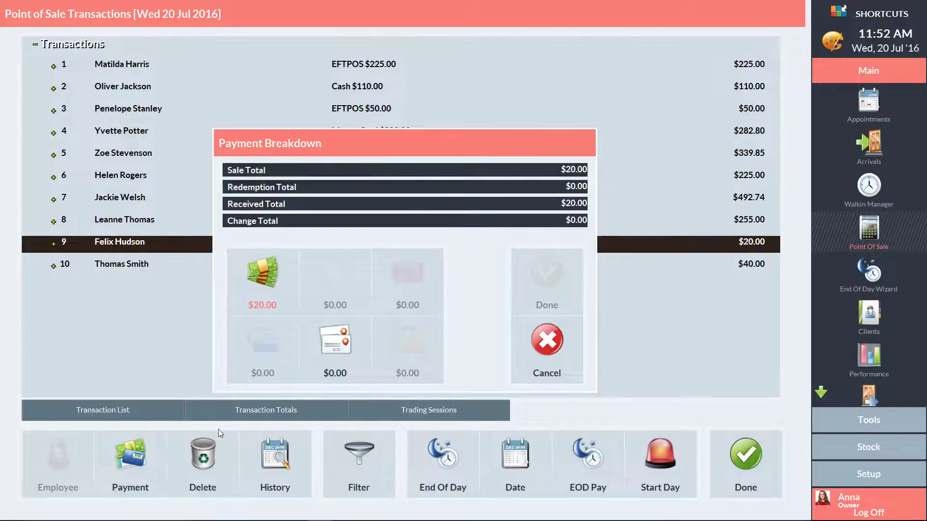
left_click(263, 279)
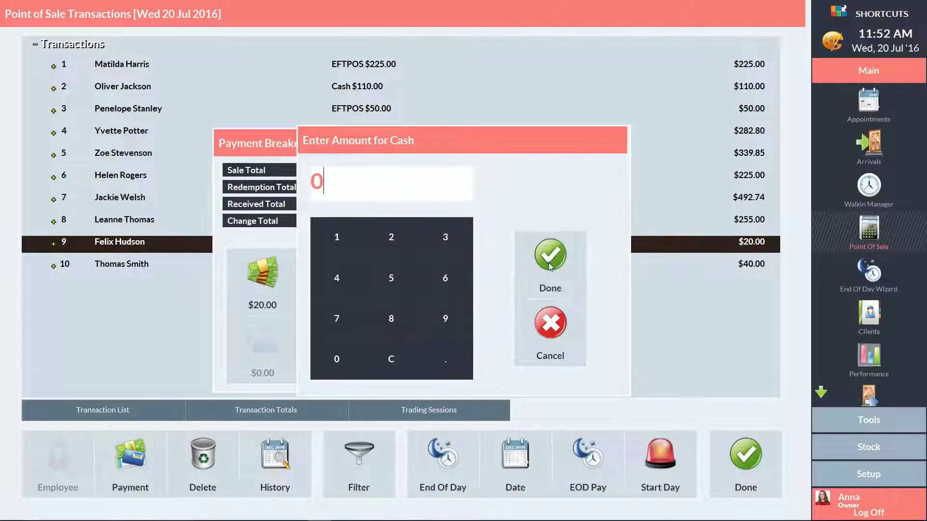
left_click(548, 262)
left_click(264, 351)
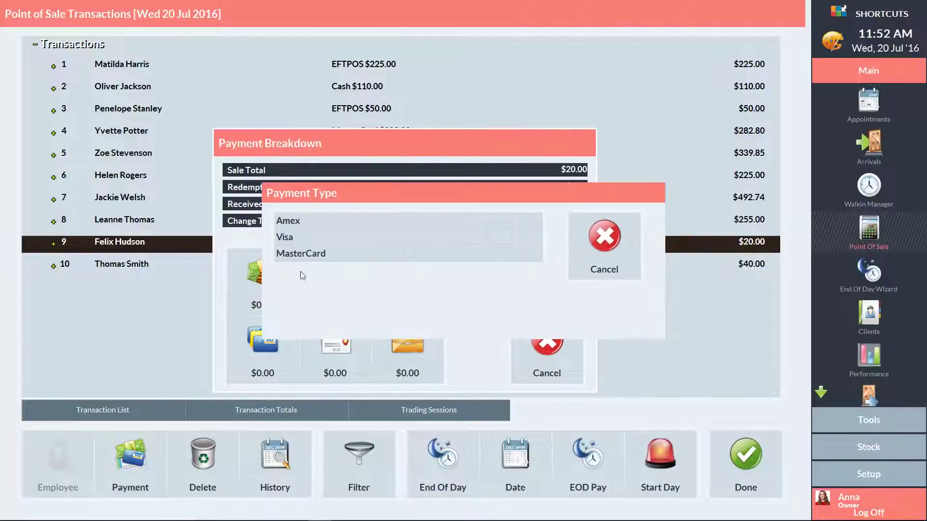
left_click(285, 239)
left_click(550, 260)
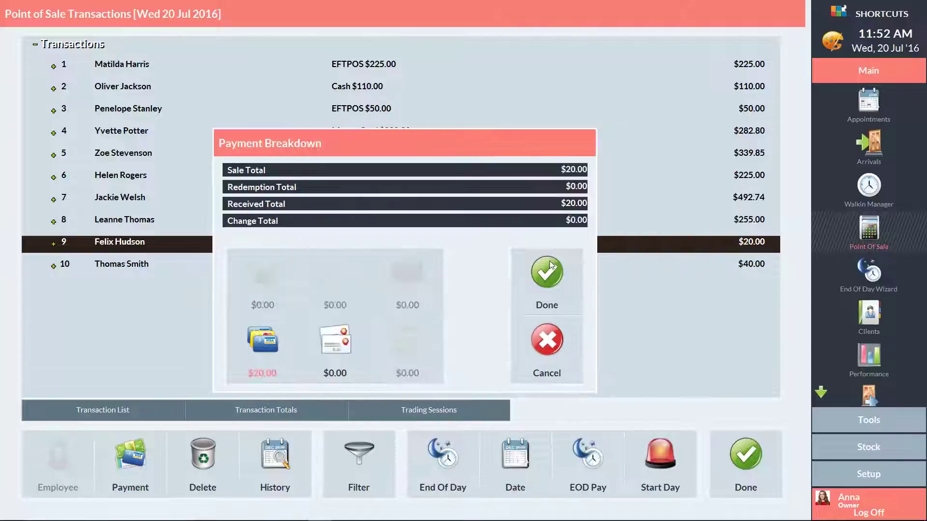
left_click(548, 272)
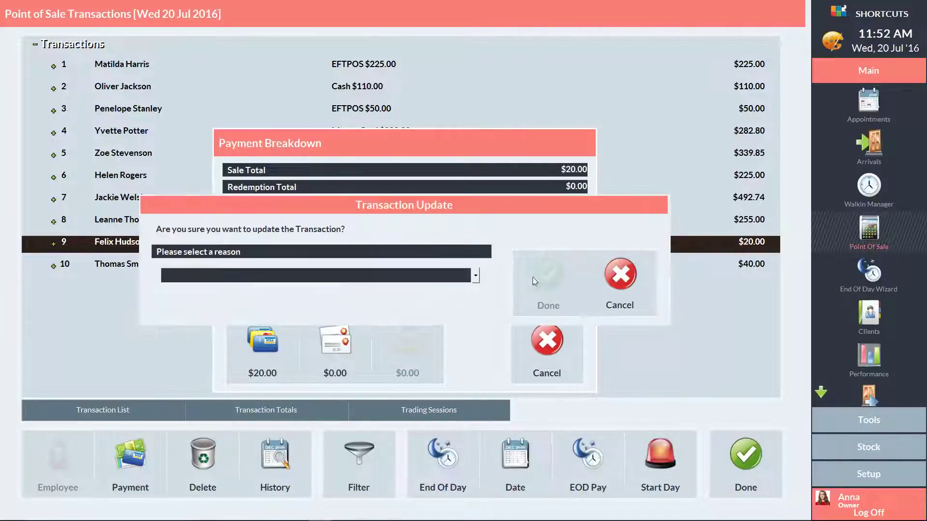
Record 'Incorrect Payment Type' as the update reason and confirm the change.
left_click(435, 277)
left_click(362, 297)
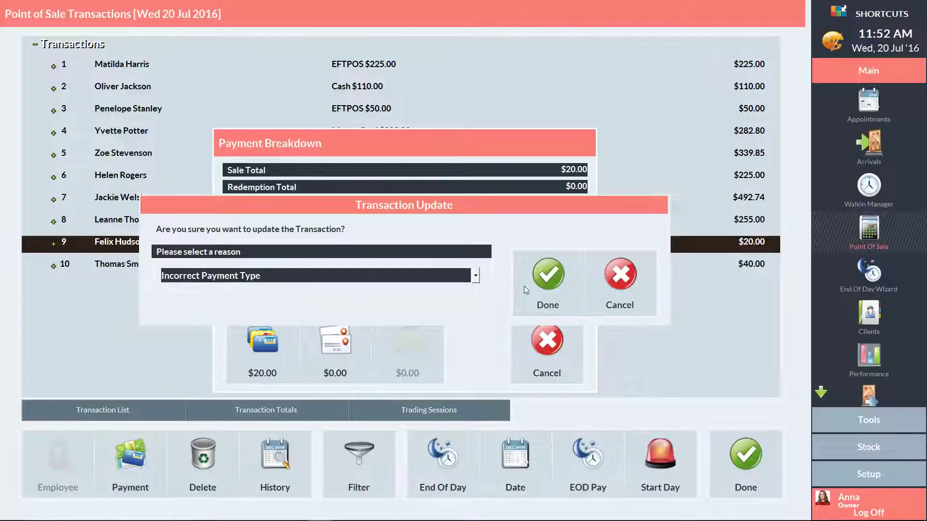
left_click(549, 283)
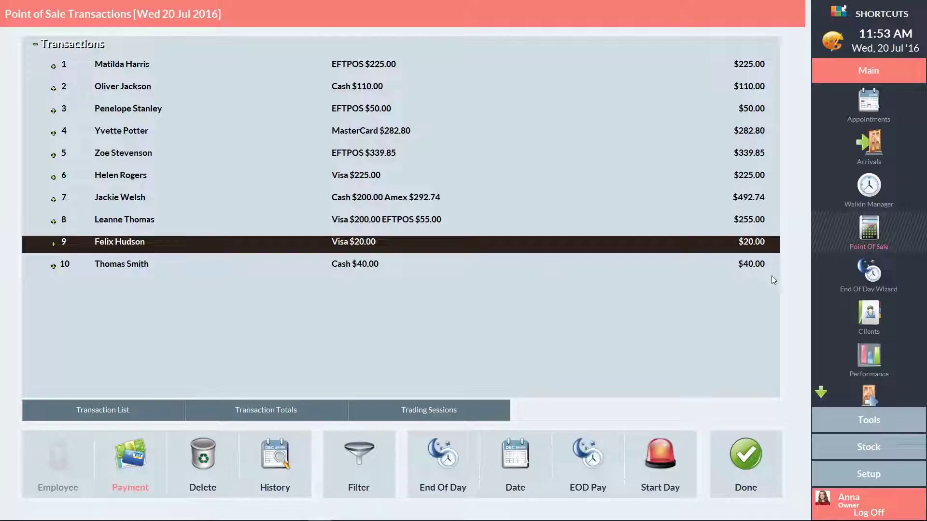
Comment 'Incorrect change given' on the 0.20 cash shortfall and continue to the float step.
left_click(872, 273)
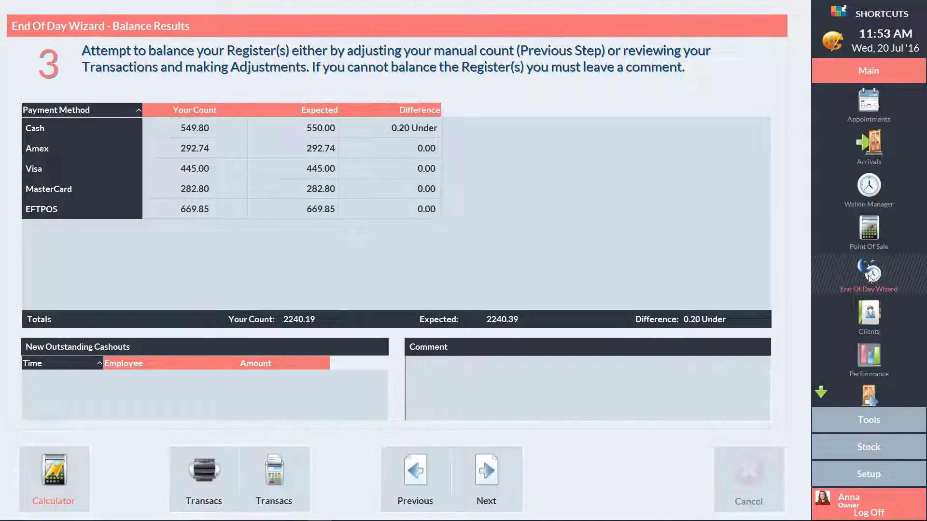
left_click(545, 380)
type("Incorrect change given")
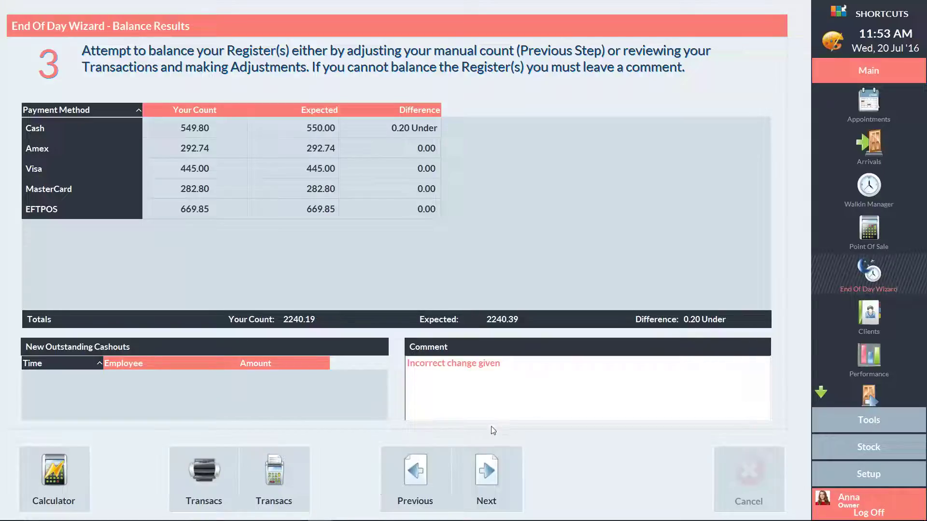
left_click(486, 472)
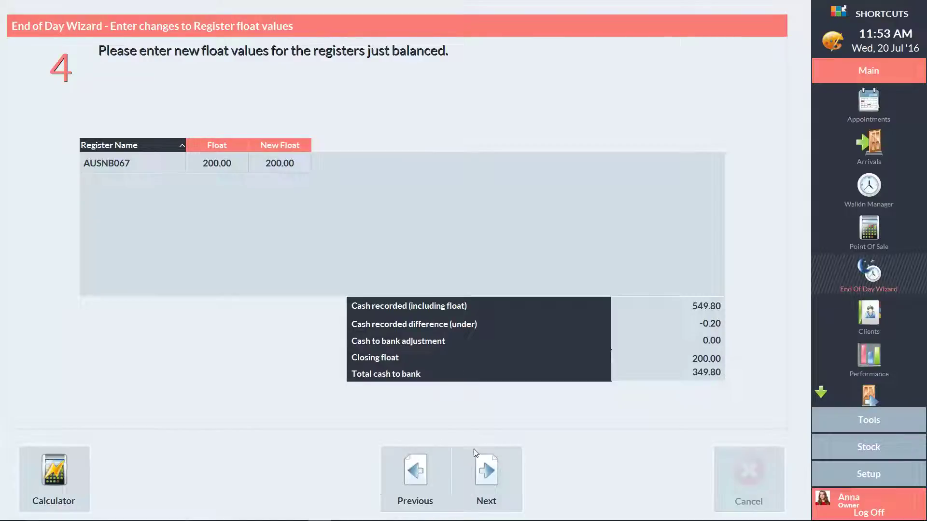
Keep the 200.00 float and confirm finishing the balancing wizard.
left_click(485, 472)
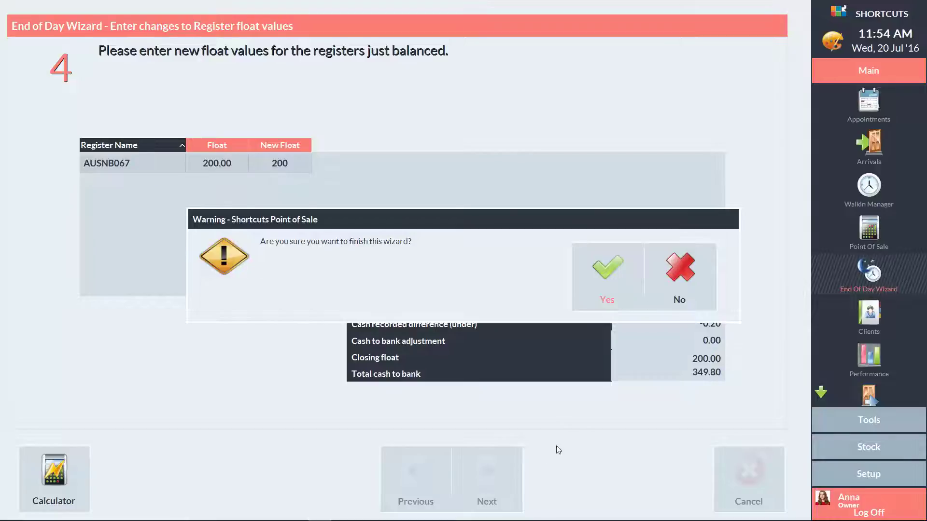
left_click(606, 275)
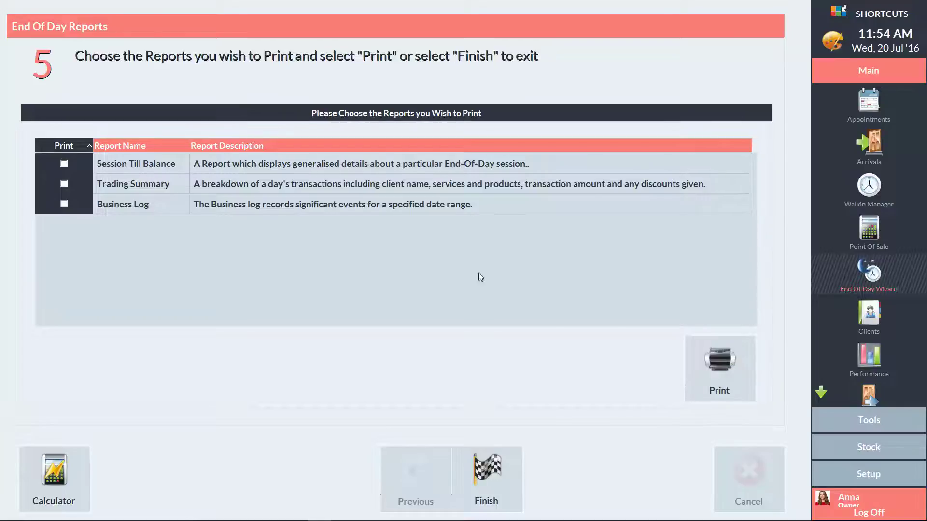
Select the Session Till Balance and Trading Summary reports for printing and finish.
left_click(64, 164)
left_click(63, 184)
left_click(487, 474)
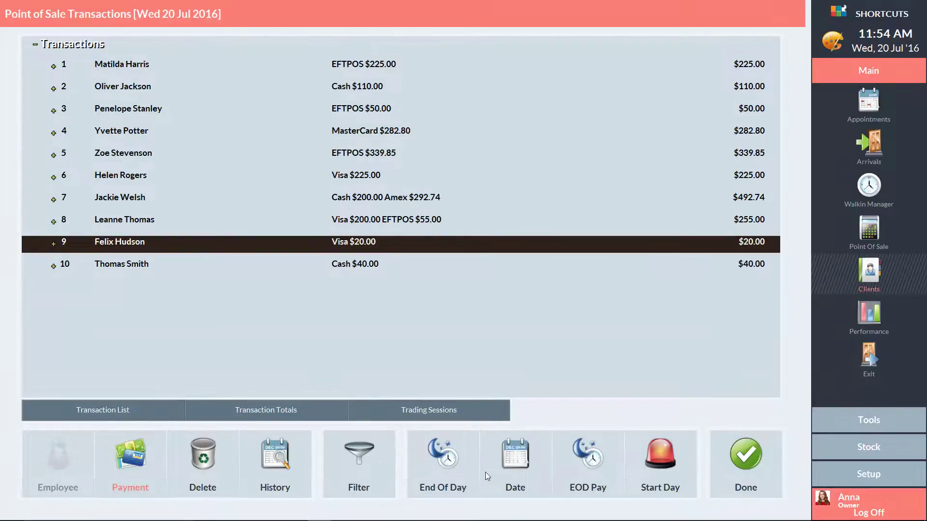